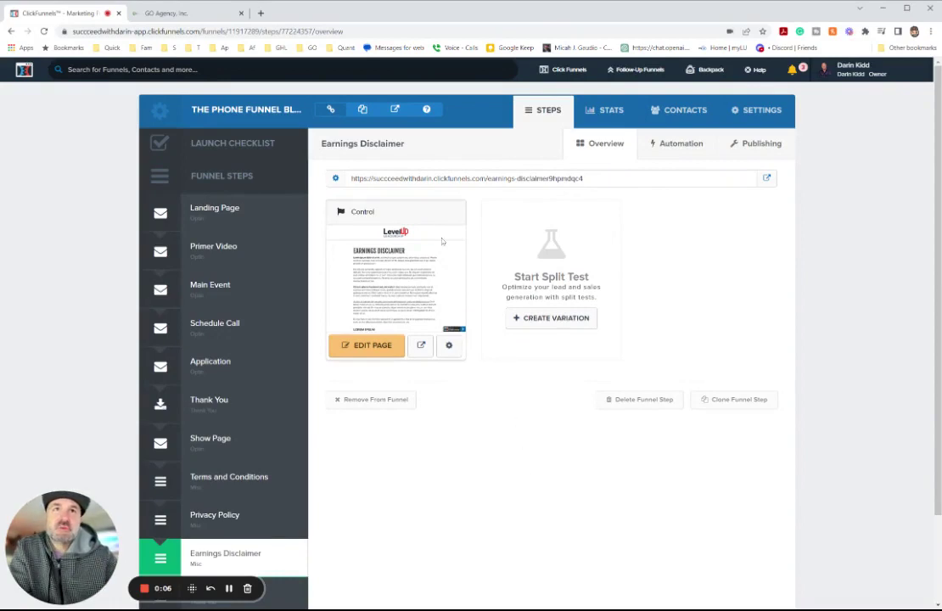
# - Copy the Earnings Disclaimer step's page URL in ClickFunnels and switch to the GO Agency tab
pyautogui.doubleClick(402, 178)
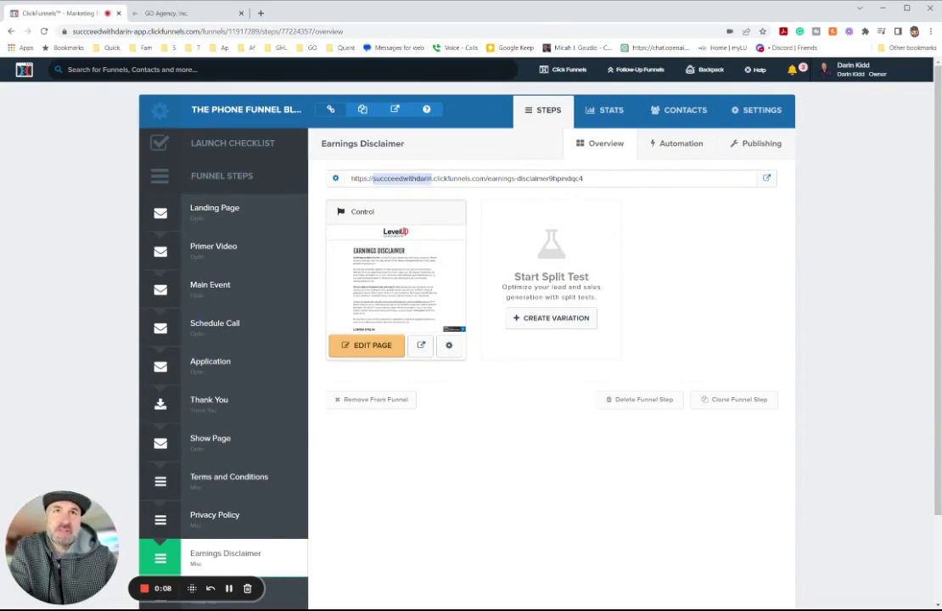
pyautogui.click(402, 178)
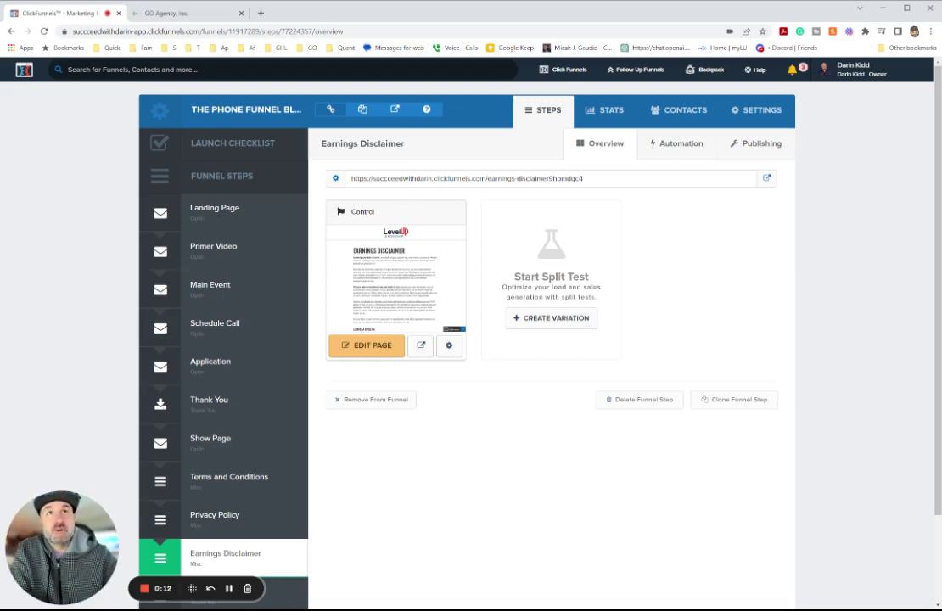
pyautogui.hotkey('ctrl', 'a')
pyautogui.hotkey('ctrl', 'c')
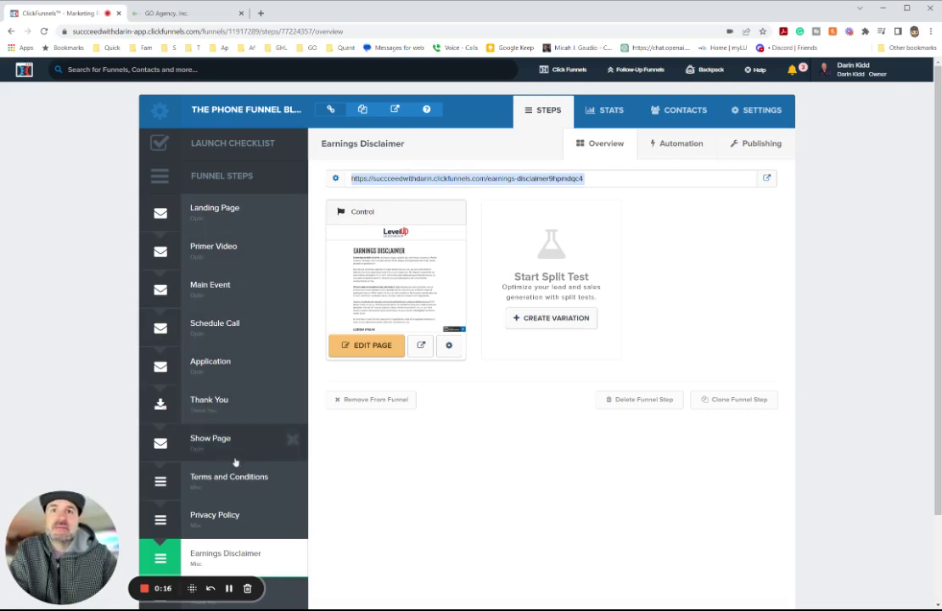
pyautogui.scroll(-2, 222, 559)
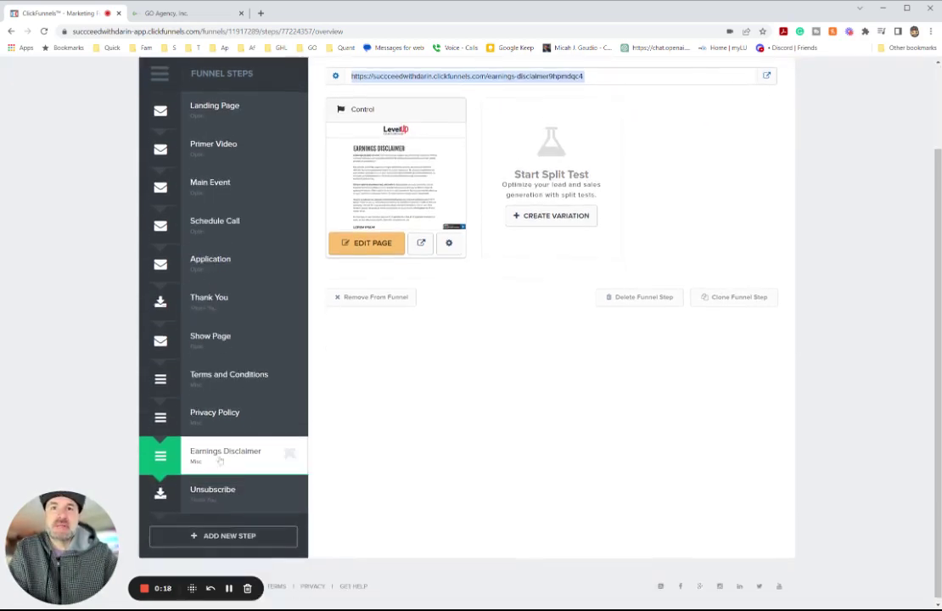
pyautogui.click(161, 15)
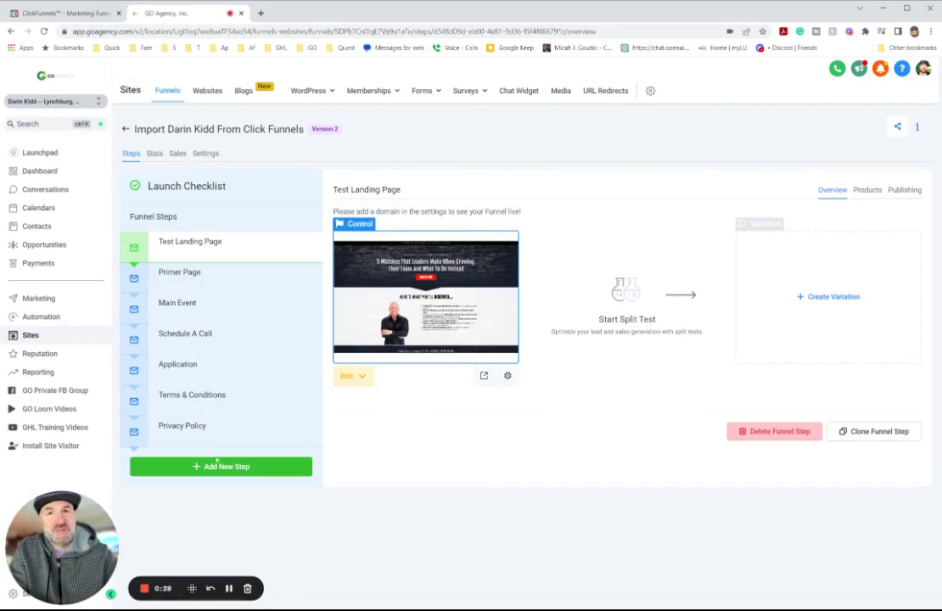
# - Start a new funnel step named Earnings Disclaimer and paste the ClickFunnels page URL as its import source
pyautogui.click(219, 466)
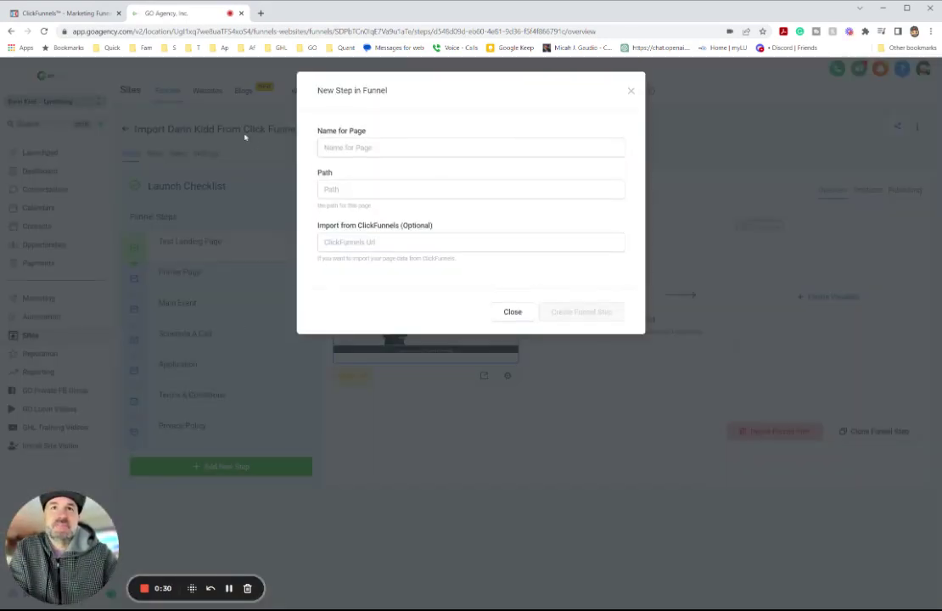
pyautogui.click(98, 11)
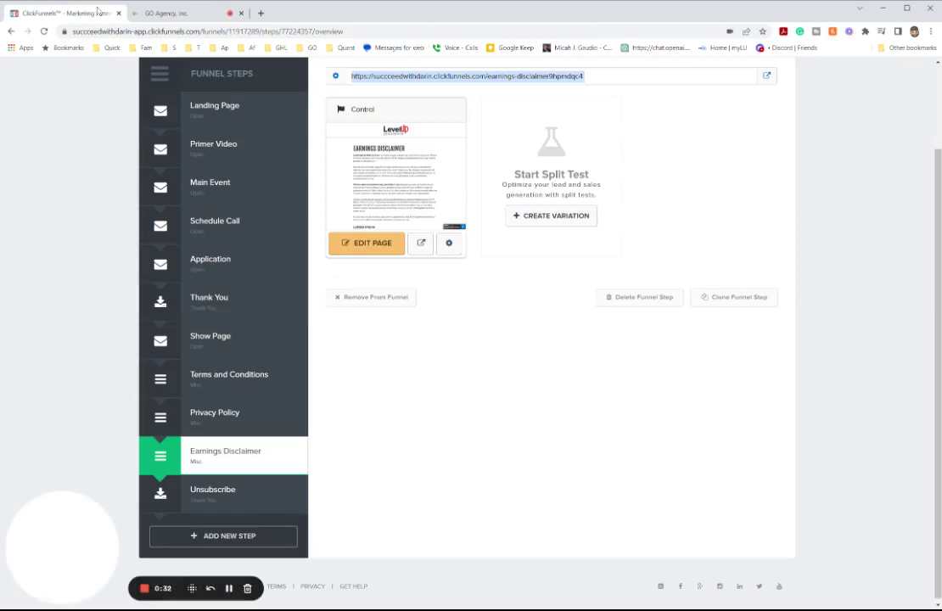
pyautogui.click(166, 13)
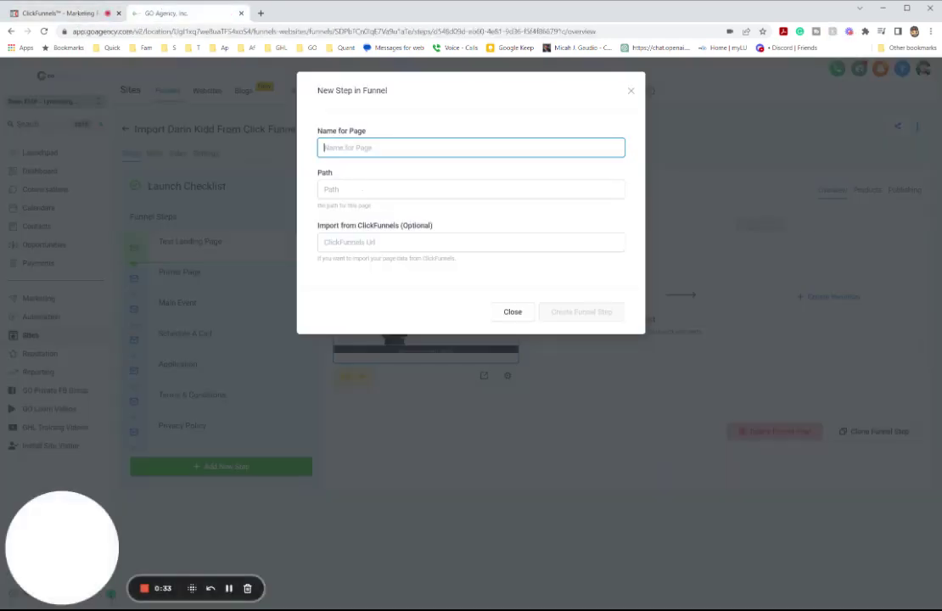
pyautogui.write('Emig')
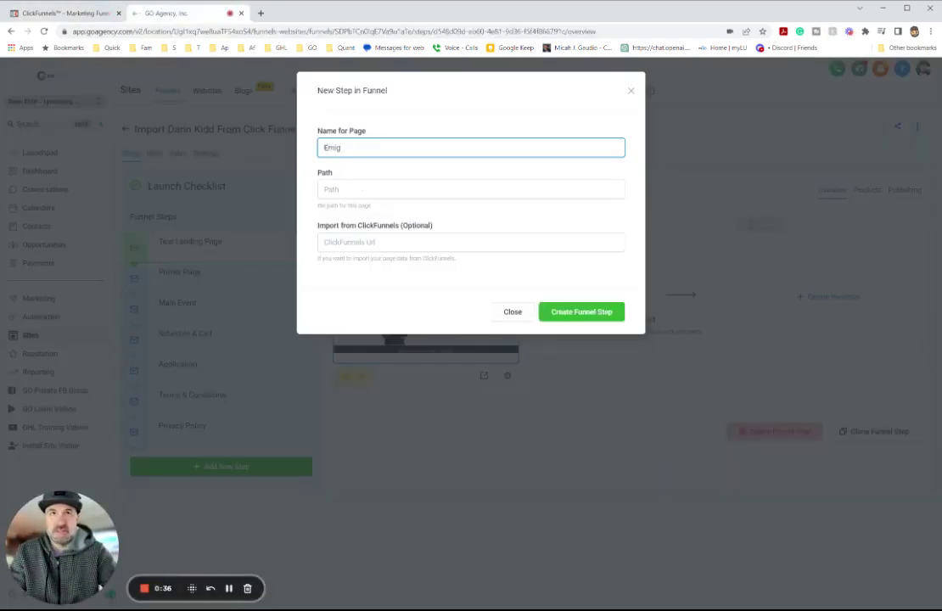
pyautogui.press('BackSpace')
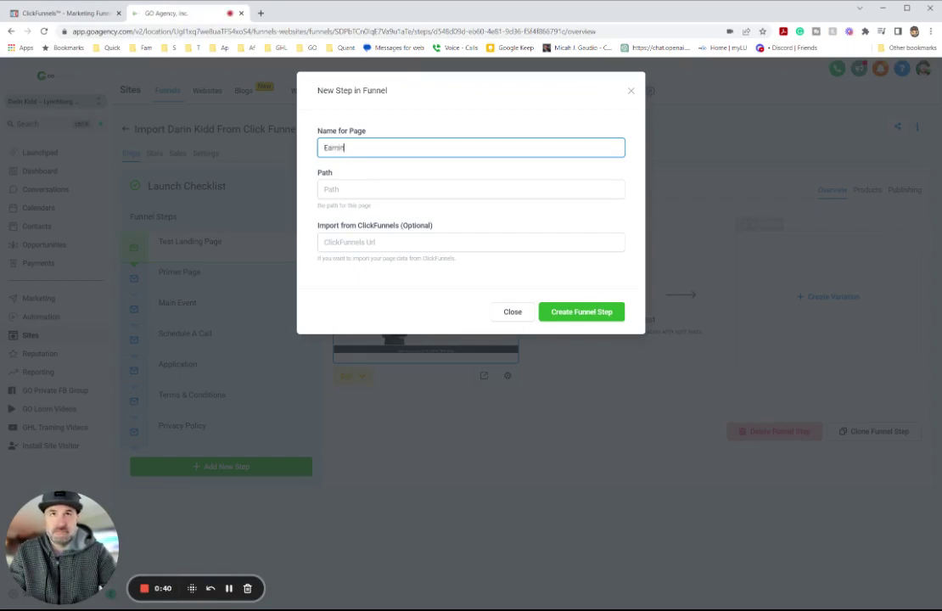
pyautogui.write('ngs Discl')
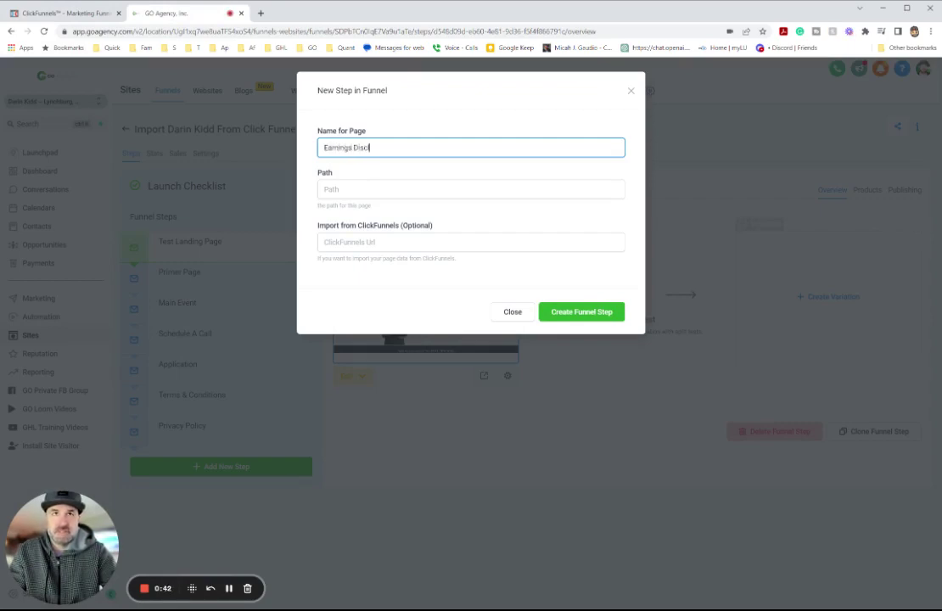
pyautogui.write('aimer')
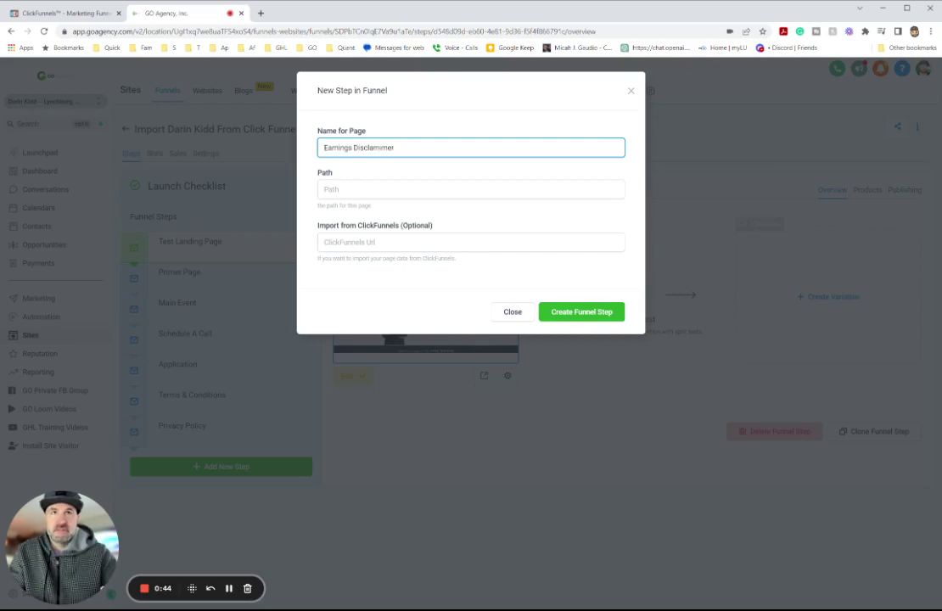
pyautogui.click(471, 242)
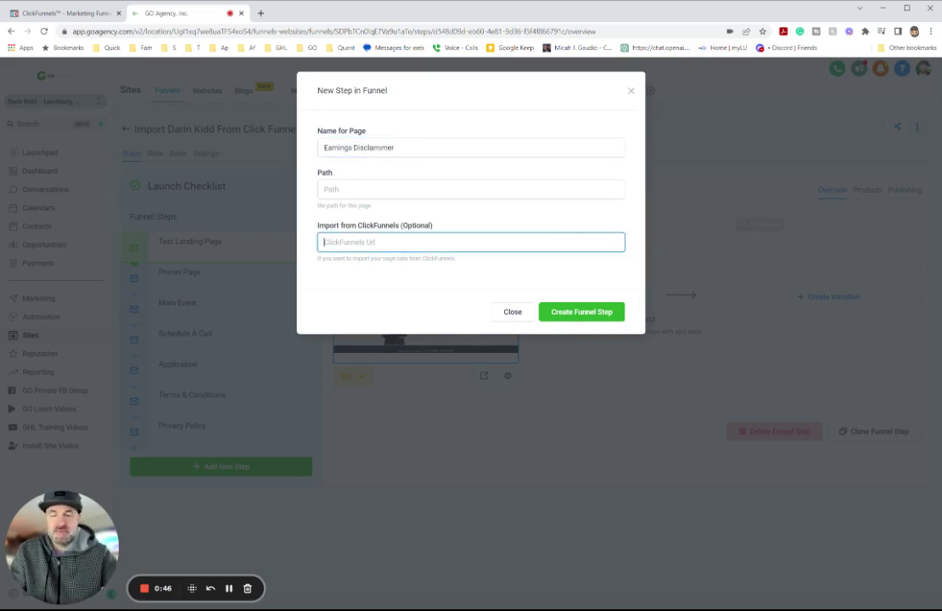
pyautogui.hotkey('ctrl', 'v')
# - Set the path to earnings-disclamimer from the page name, confirm page-use permission, and create the step
pyautogui.click(471, 148)
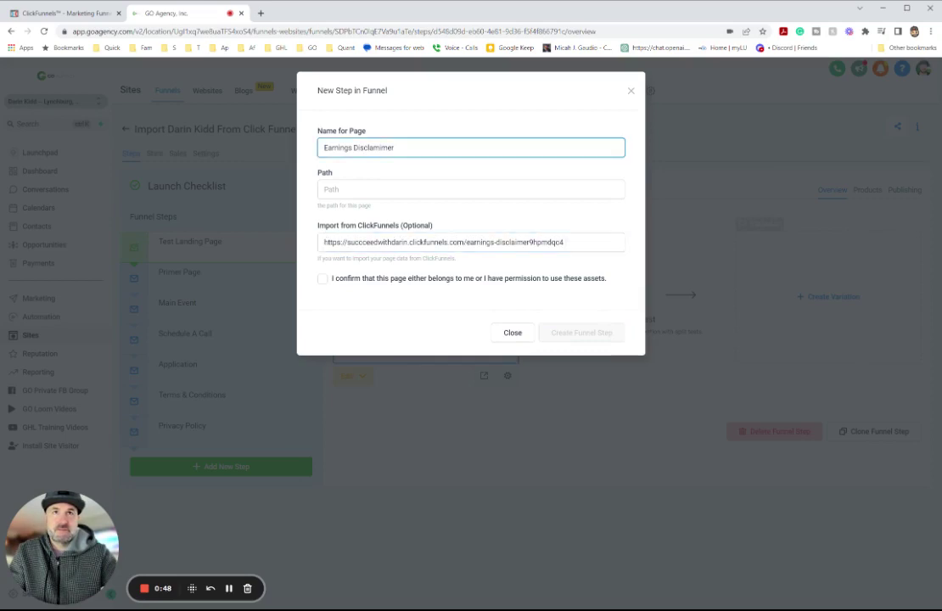
pyautogui.moveTo(395, 148); pyautogui.dragTo(298, 141)
pyautogui.hotkey('ctrl', 'c')
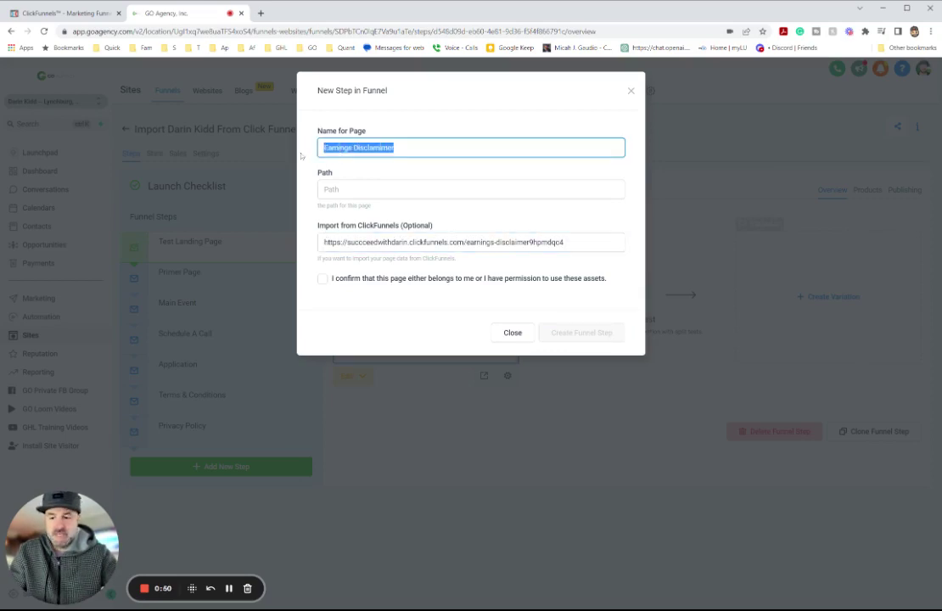
pyautogui.press('Tab')
pyautogui.write('earnings disclaimer')
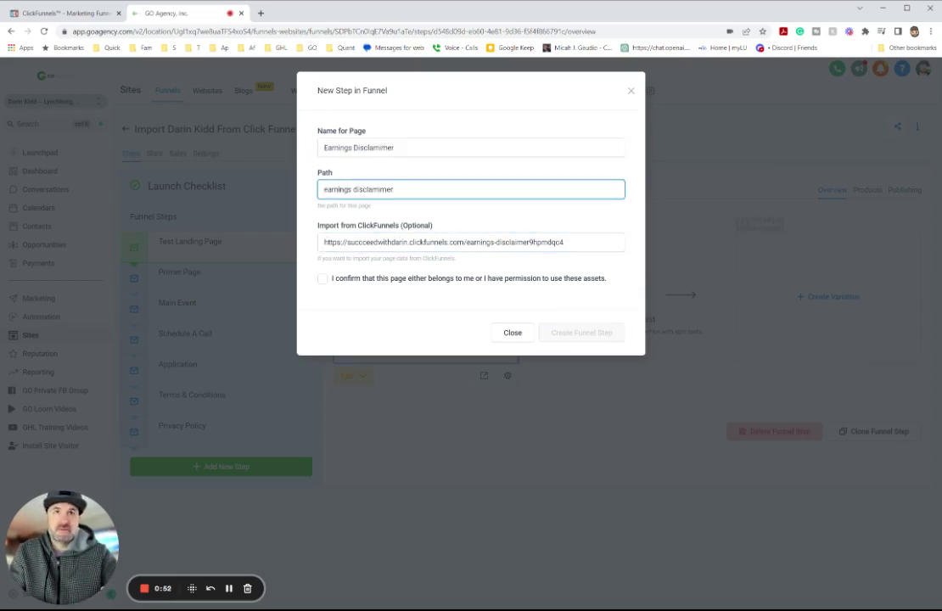
pyautogui.press('BackSpace')
pyautogui.write('-')
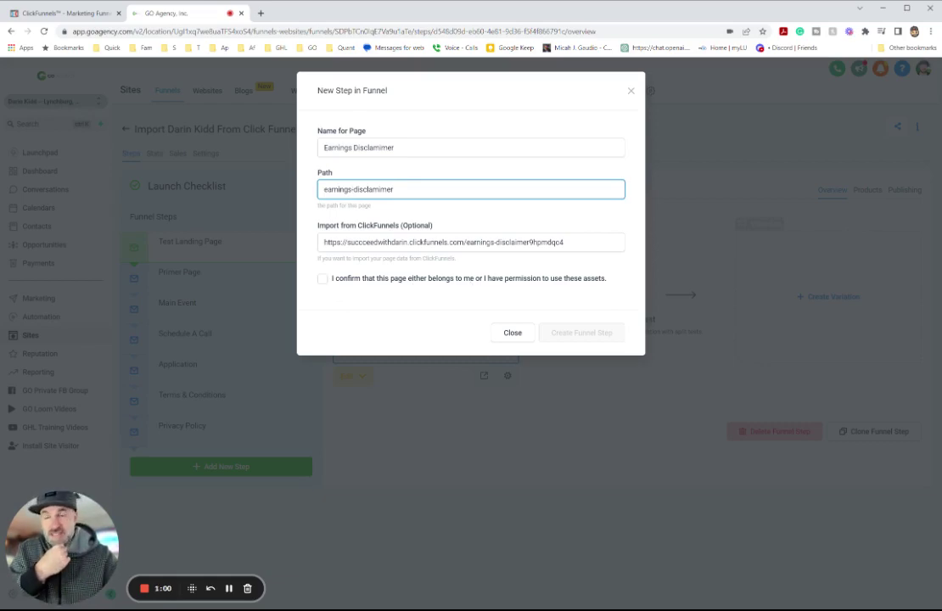
pyautogui.click(322, 278)
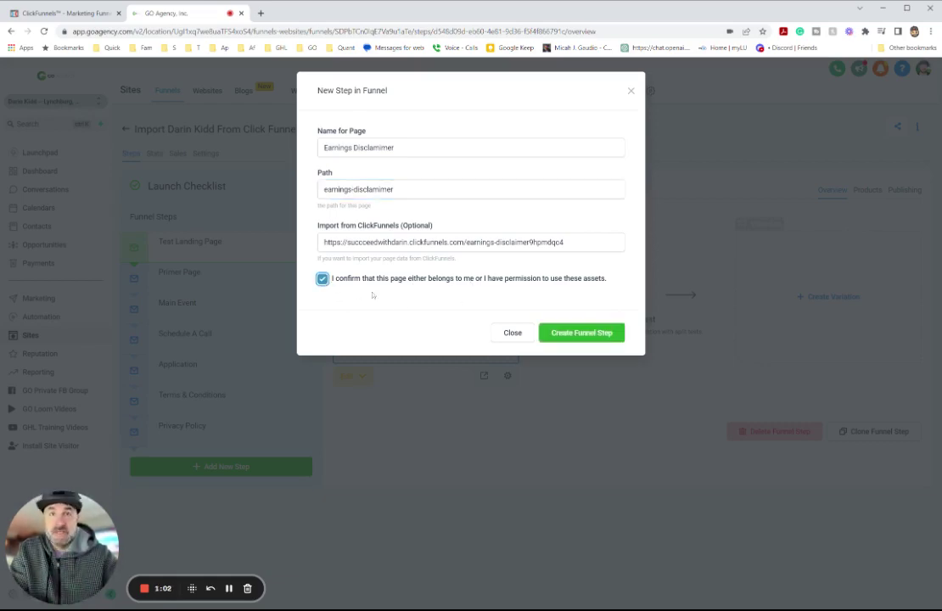
pyautogui.click(581, 336)
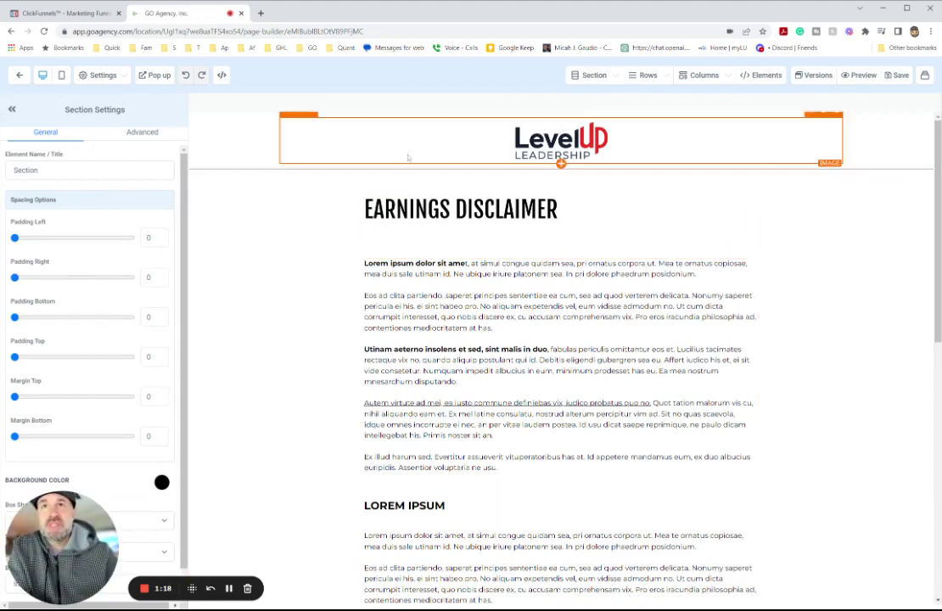
# - Set the Earnings Disclaimer page's SEO description to 'Earnings Disclaimer', save the page, and return to the funnel steps
pyautogui.scroll(-1, 146, 332)
pyautogui.scroll(-1, 146, 332)
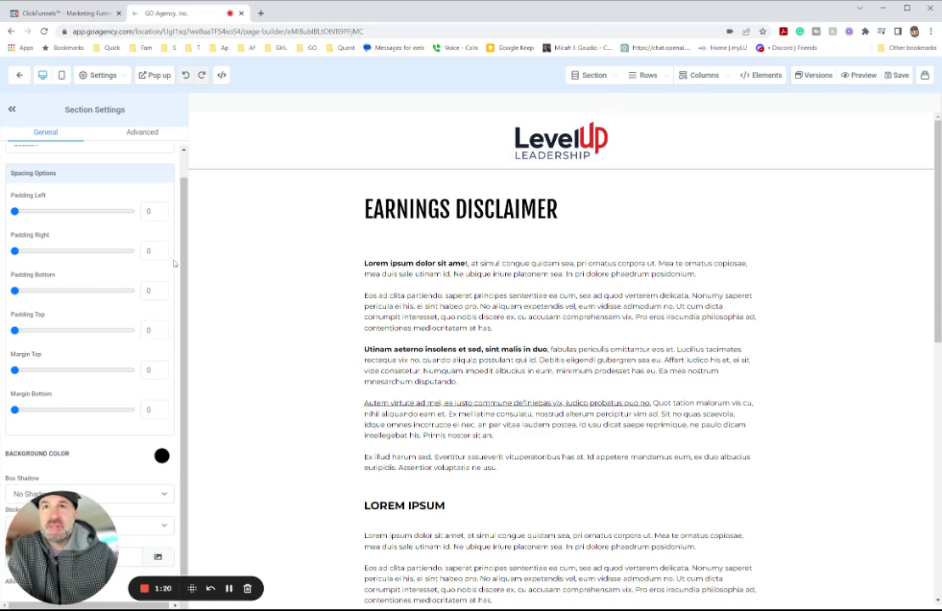
pyautogui.click(897, 74)
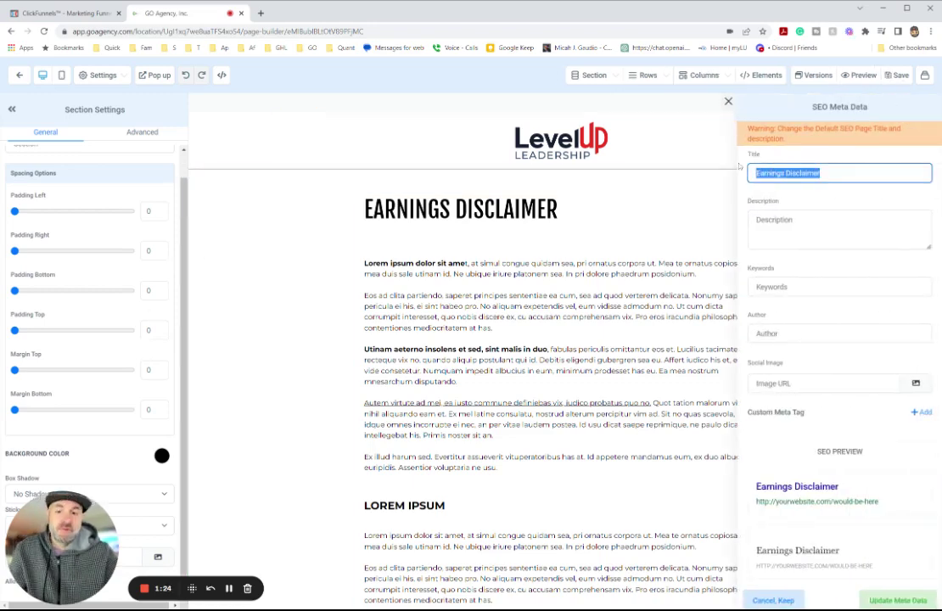
pyautogui.click(781, 224)
pyautogui.hotkey('ctrl', 'v')
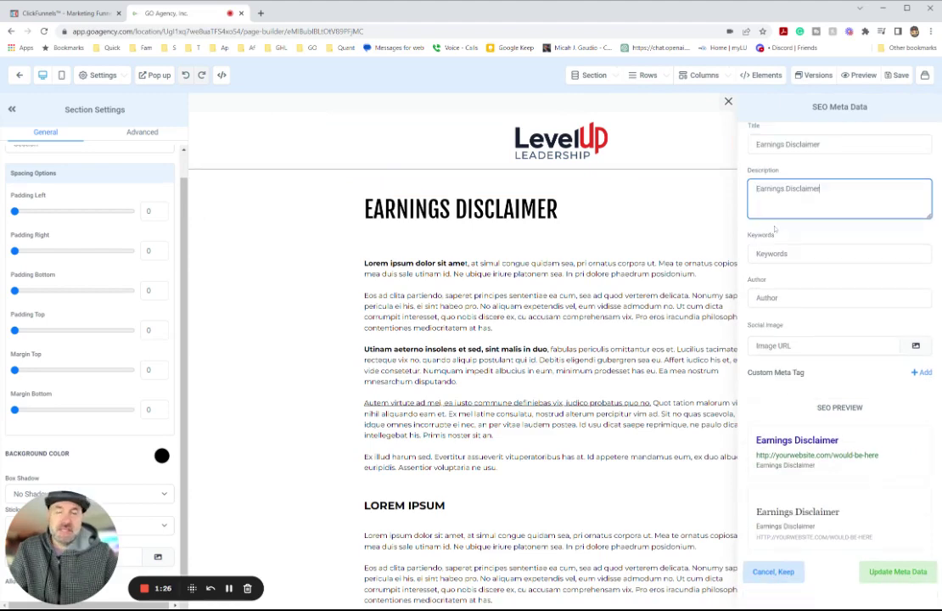
pyautogui.click(899, 81)
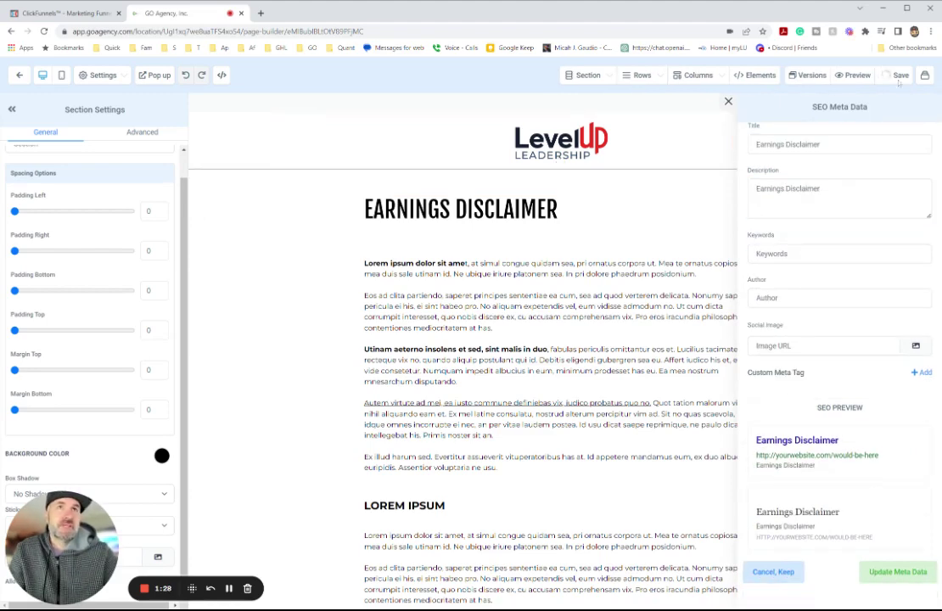
pyautogui.click(19, 75)
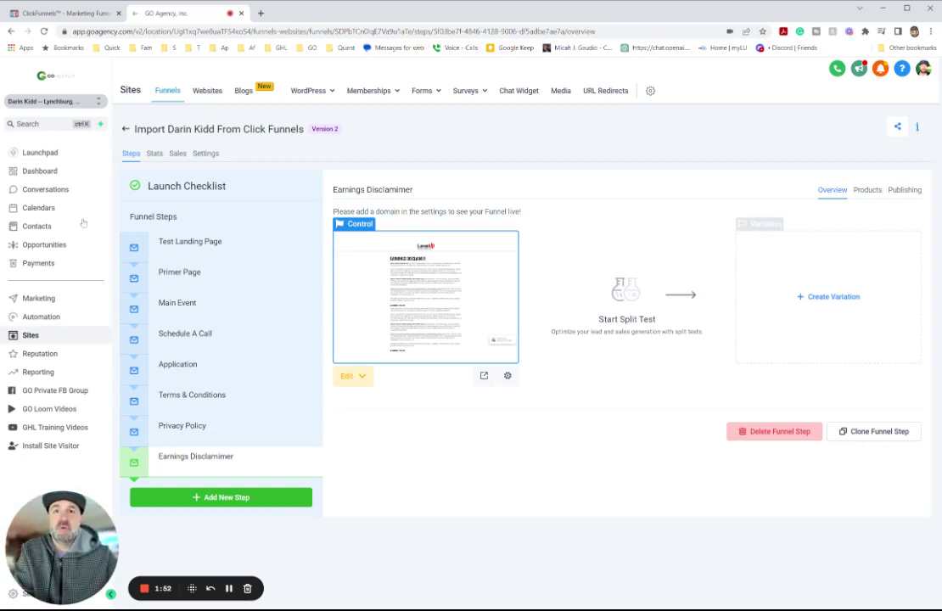
# - Copy the Unsubscribe step's page URL in ClickFunnels, then return to the GO Agency funnel
pyautogui.click(68, 13)
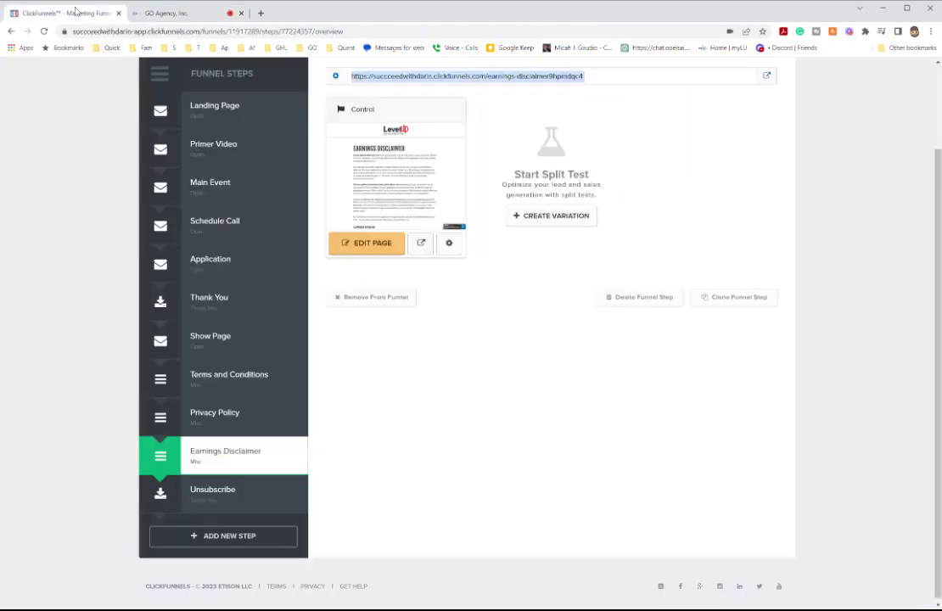
pyautogui.click(214, 489)
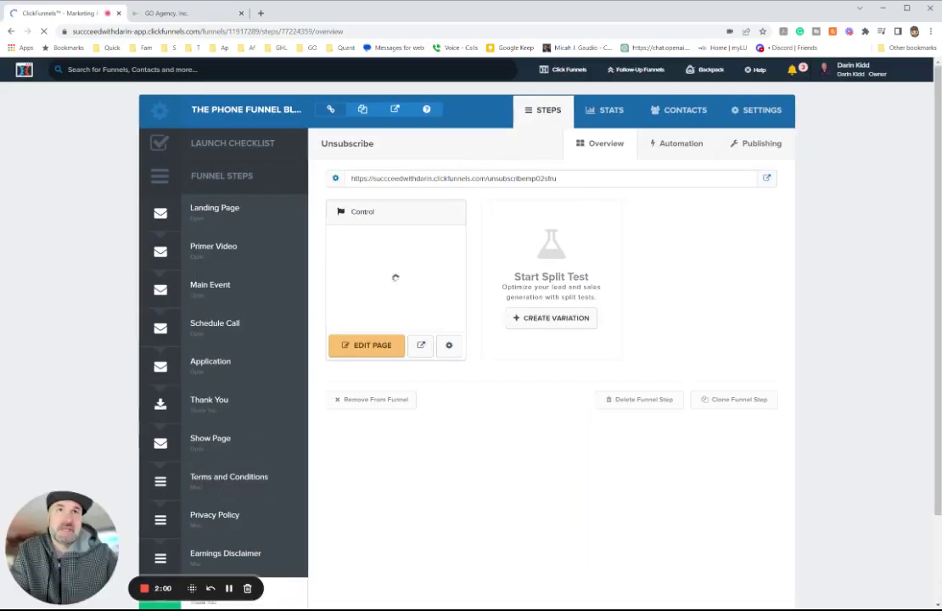
pyautogui.moveTo(350, 178); pyautogui.dragTo(562, 178)
pyautogui.hotkey('ctrl', 'c')
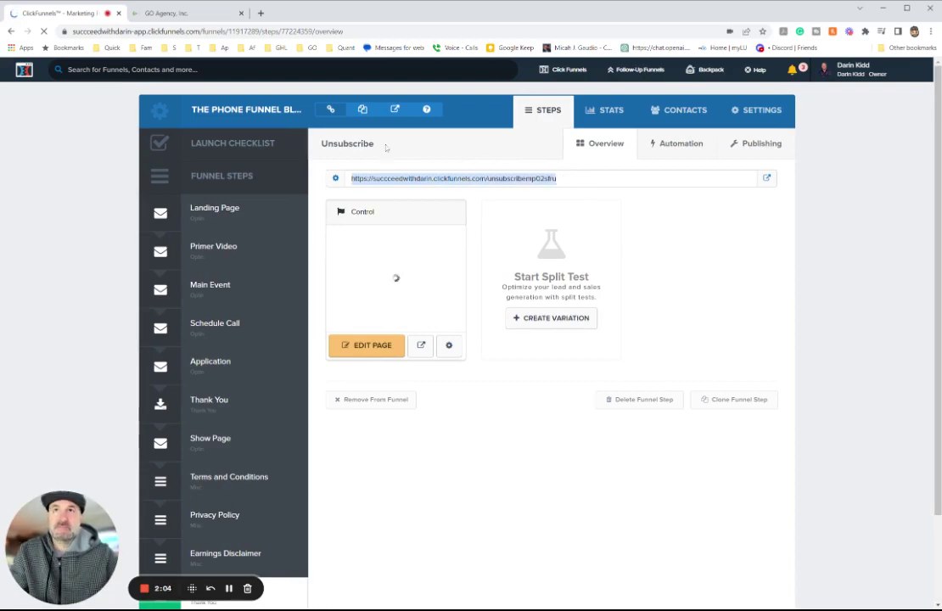
pyautogui.click(169, 13)
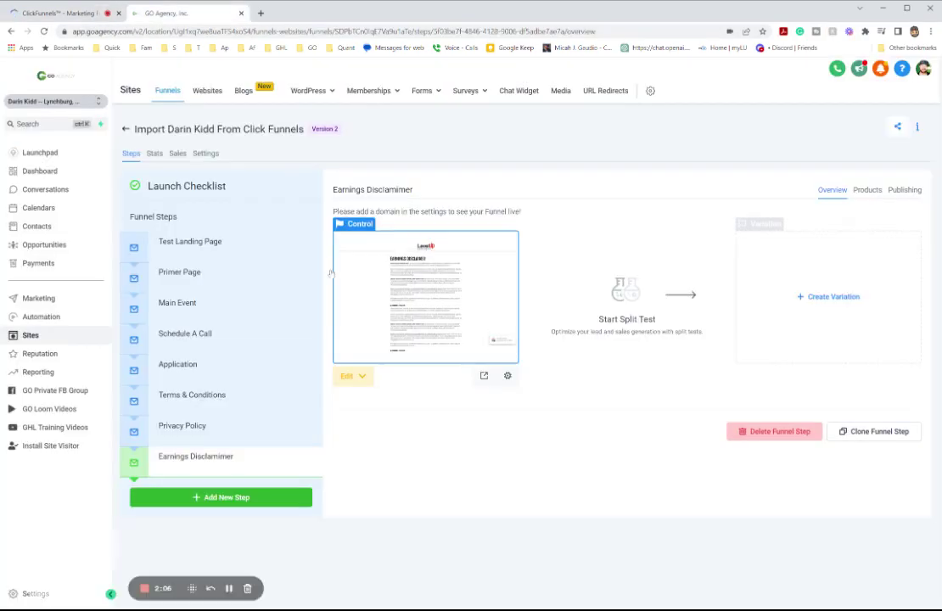
# - Fill in a new step named Unsubscribe with path unsubscribe, the pasted ClickFunnels URL, and permission ticked
pyautogui.click(231, 495)
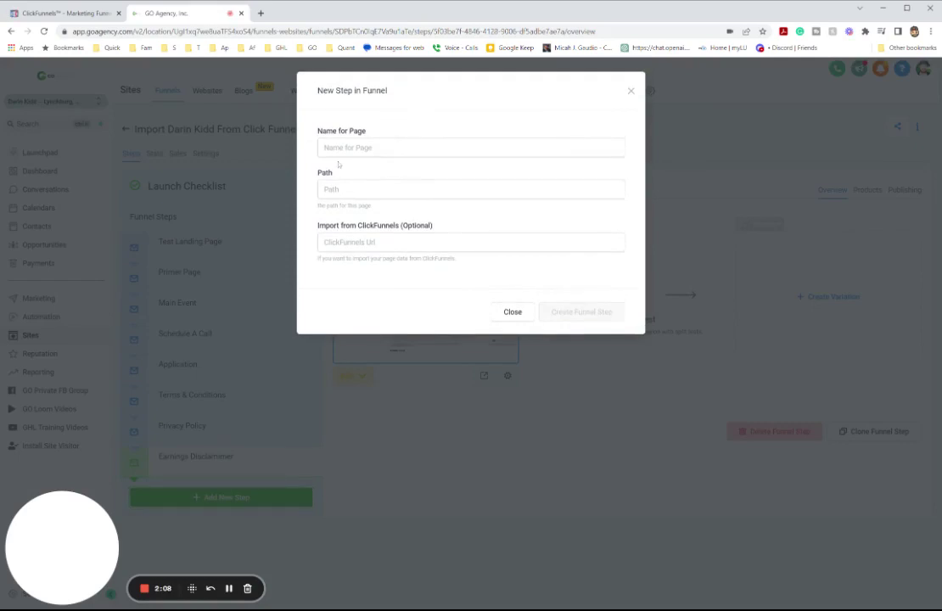
pyautogui.write('Ursu')
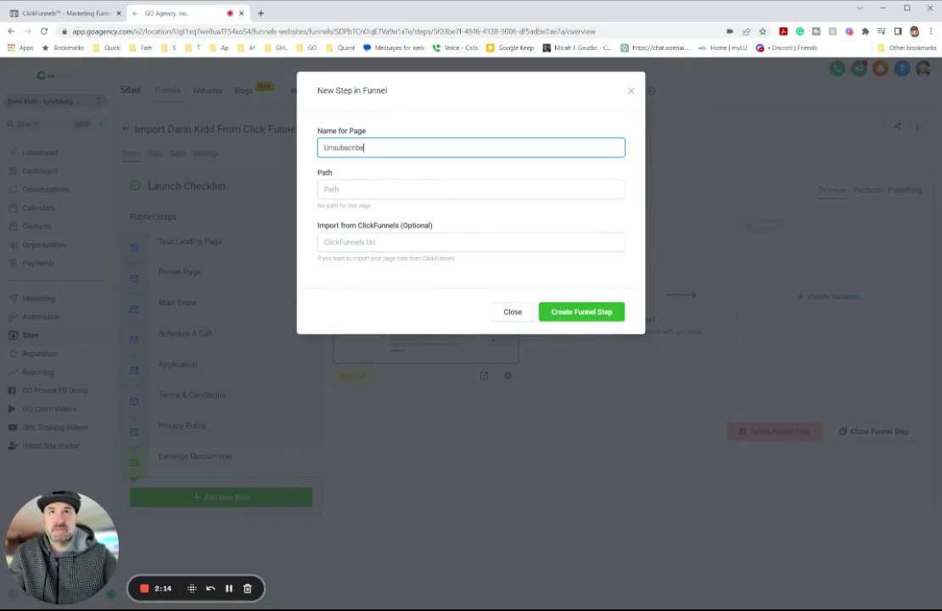
pyautogui.press('Tab')
pyautogui.press('Tab')
pyautogui.hotkey('ctrl', 'v')
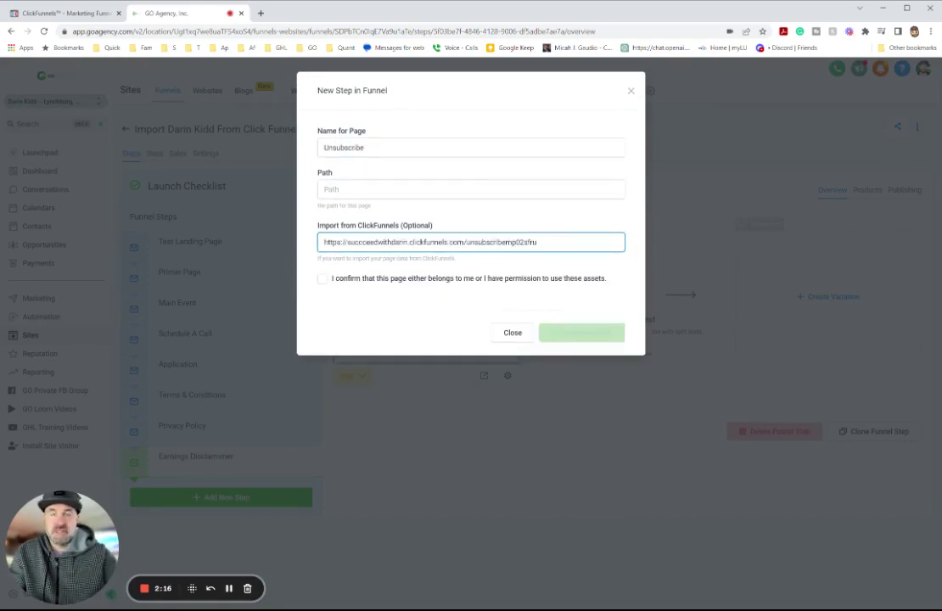
pyautogui.moveTo(341, 148); pyautogui.dragTo(286, 154)
pyautogui.hotkey('ctrl', 'c')
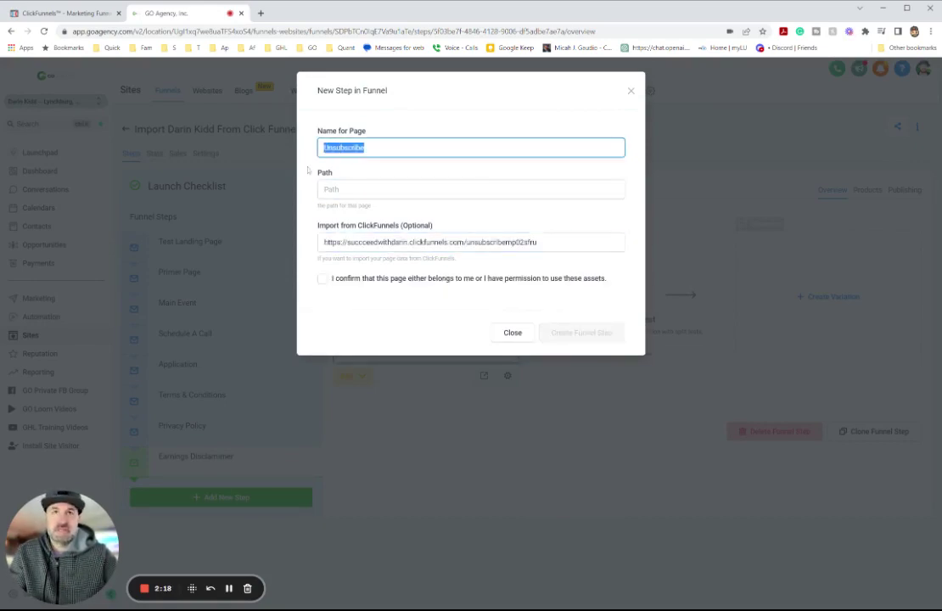
pyautogui.press('Tab')
pyautogui.write('unsubscribe')
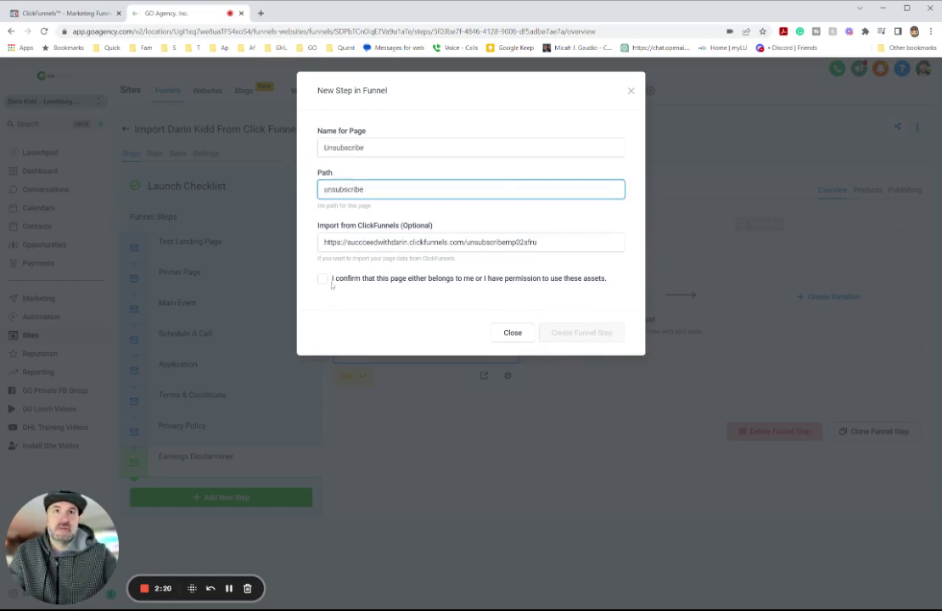
pyautogui.click(323, 279)
# - Create the imported Unsubscribe step, give it the SEO description 'Unsubscribe', save, and return to the steps
pyautogui.click(582, 334)
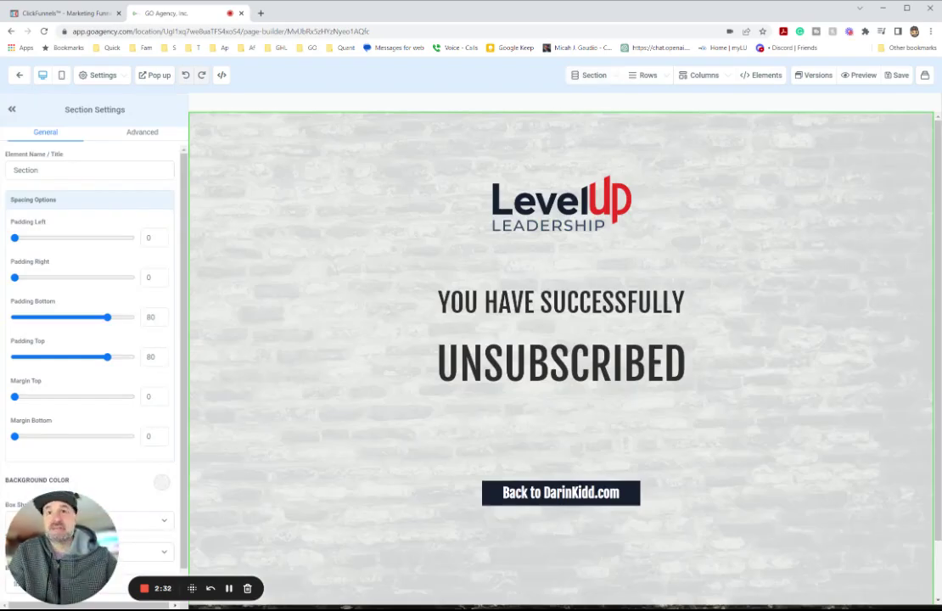
pyautogui.hotkey('ctrl', 's')
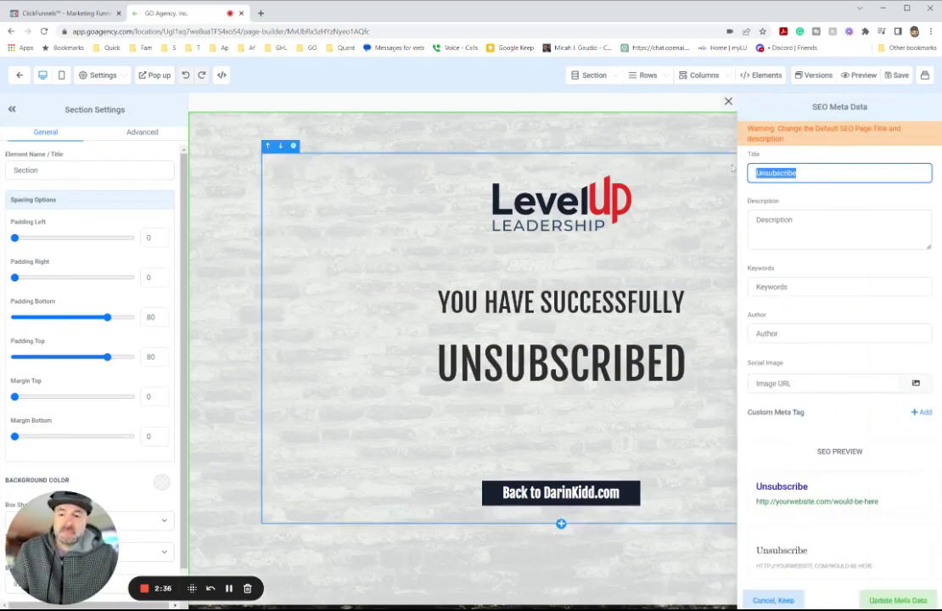
pyautogui.press('Tab')
pyautogui.hotkey('ctrl', 'v')
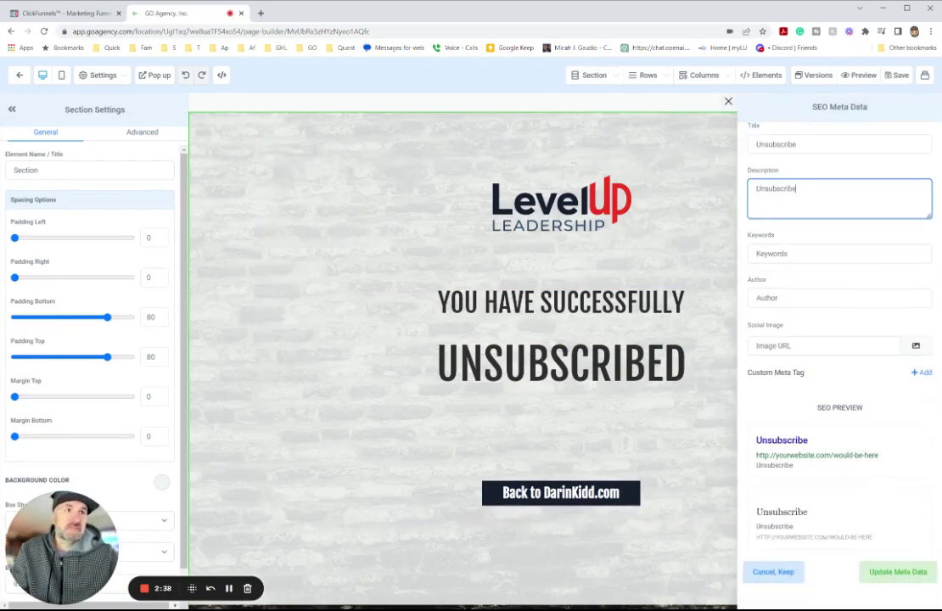
pyautogui.click(882, 573)
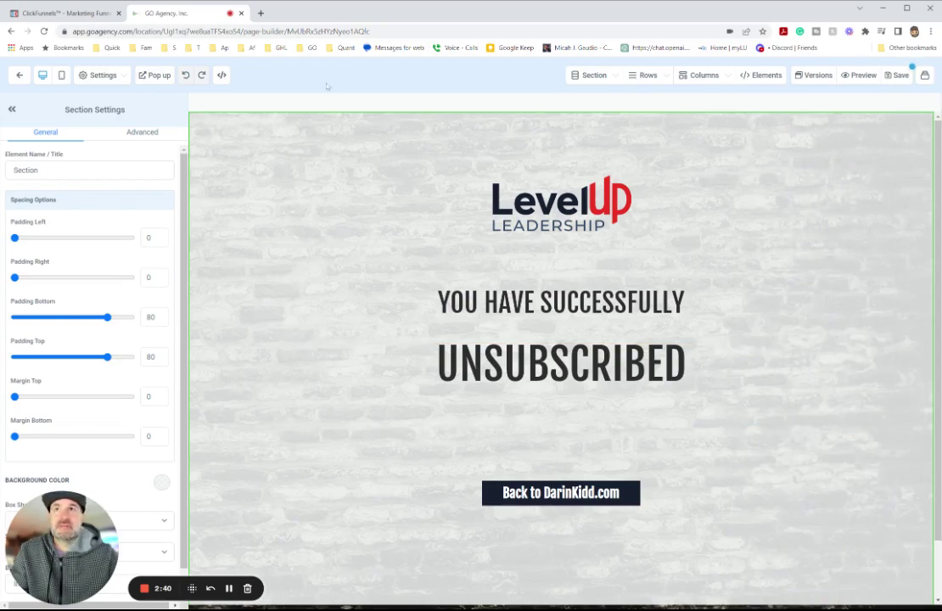
pyautogui.click(893, 76)
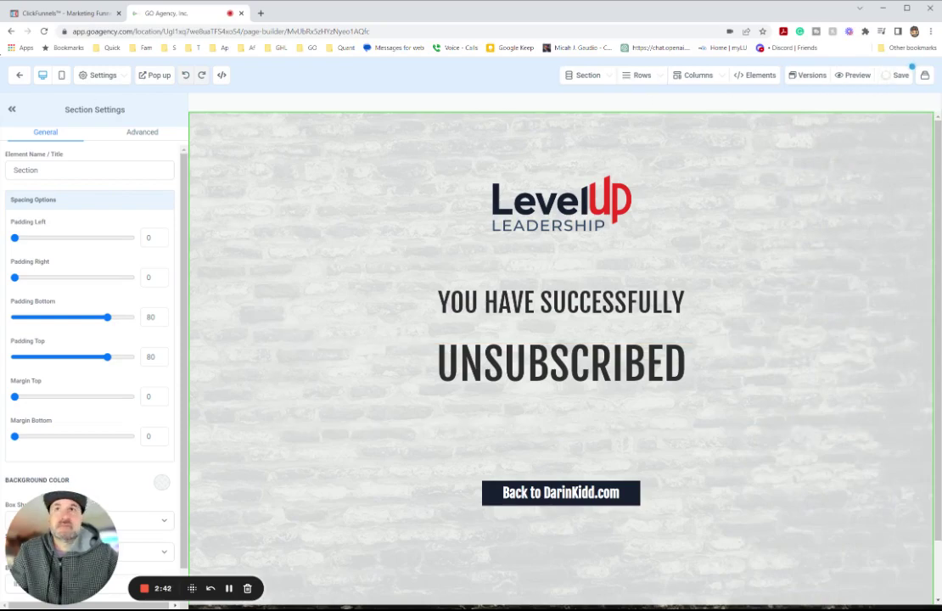
pyautogui.click(19, 75)
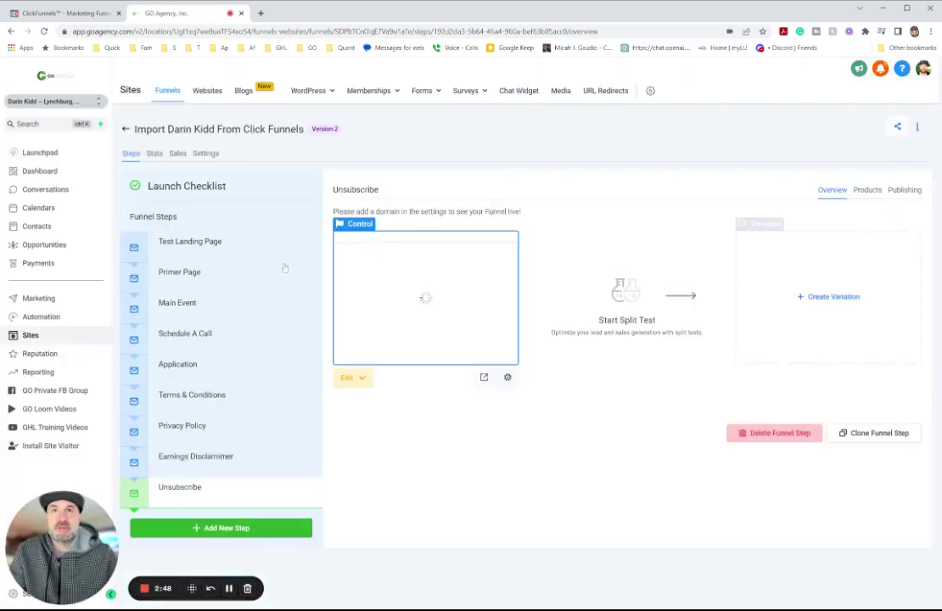
# - Go from Test Landing Page to the Primer Page step and open it in the page editor
pyautogui.click(187, 243)
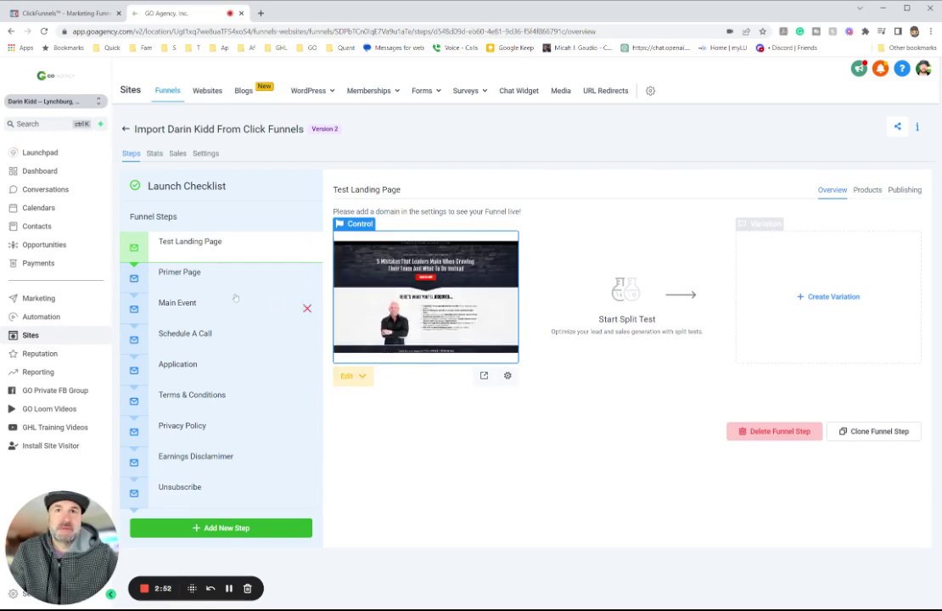
pyautogui.click(265, 272)
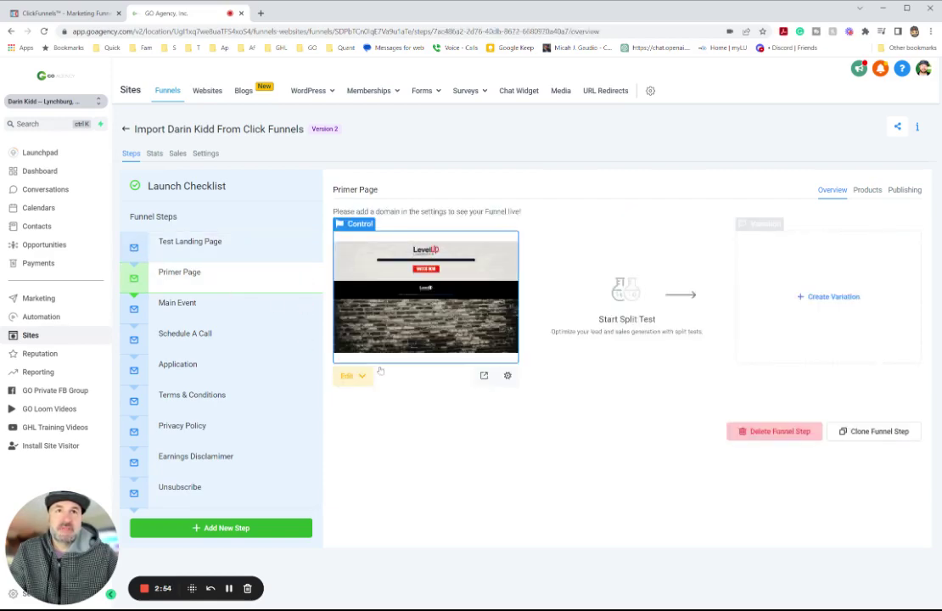
pyautogui.moveTo(352, 380)
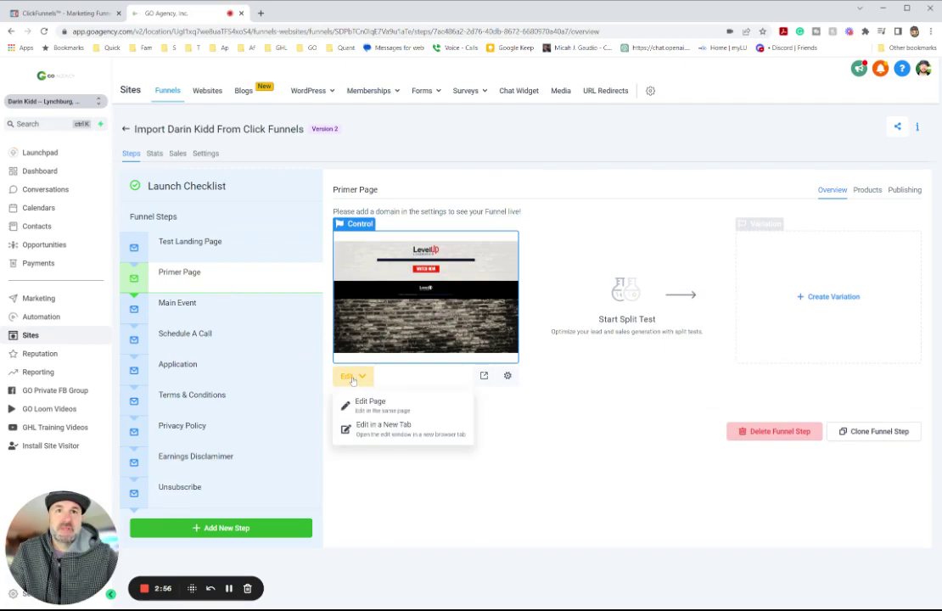
pyautogui.click(374, 402)
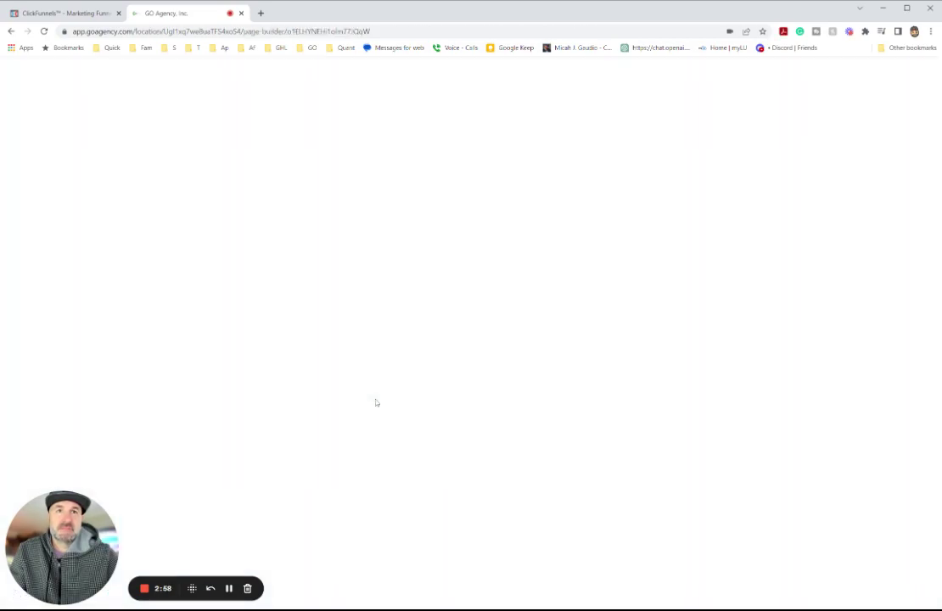